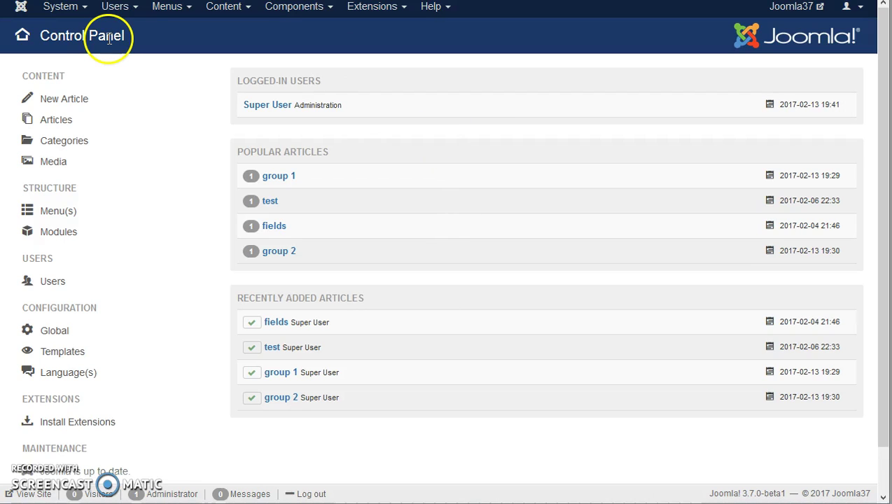
Open the Users: Groups list showing group 1, group 2 and the built-in groups
left_click(129, 11)
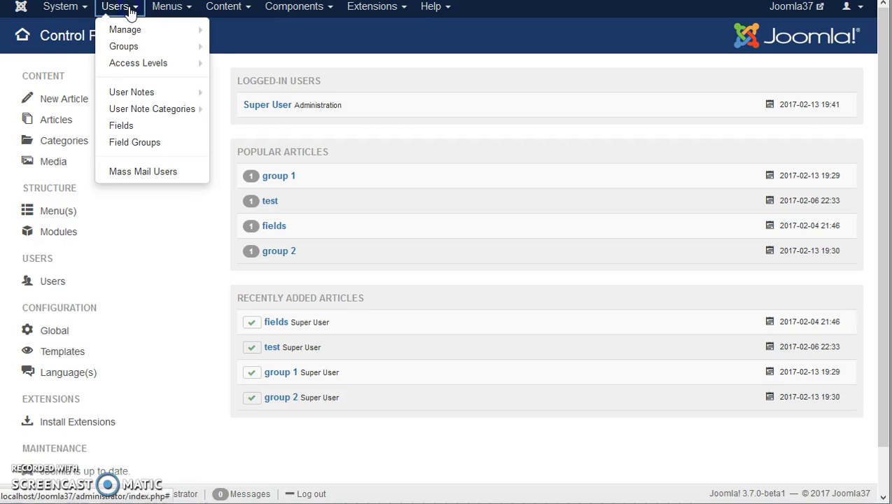
left_click(125, 46)
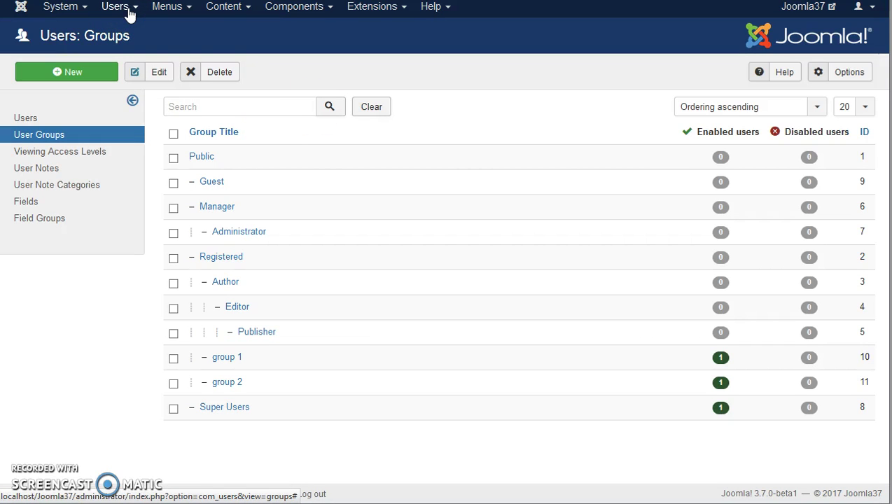
Review the Viewing Access Levels and inspect the group 1 level's assigned group without saving
left_click(98, 157)
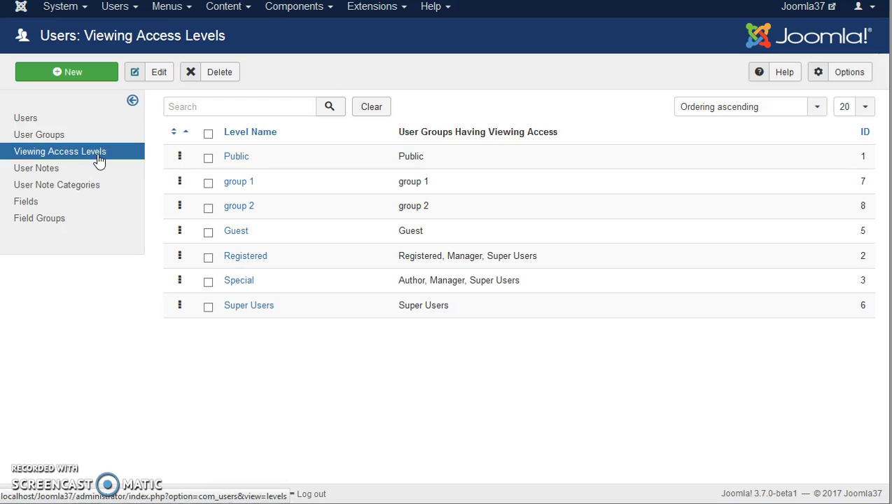
left_click(117, 158)
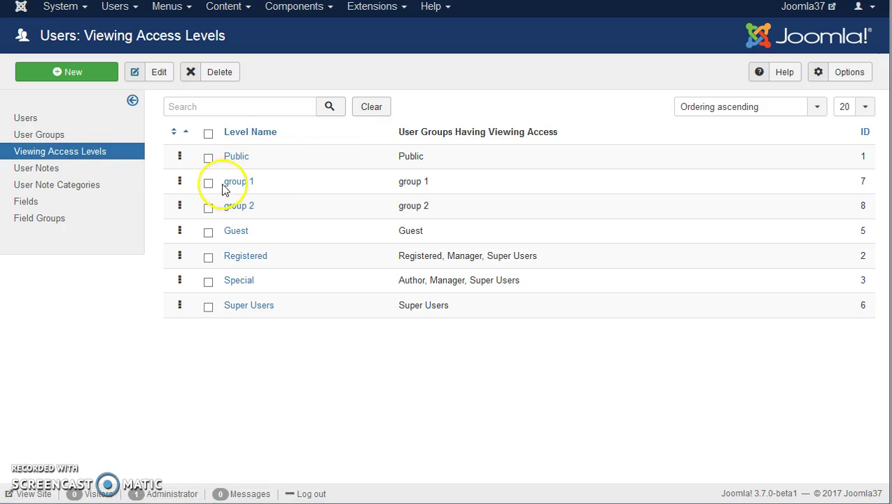
left_click(240, 184)
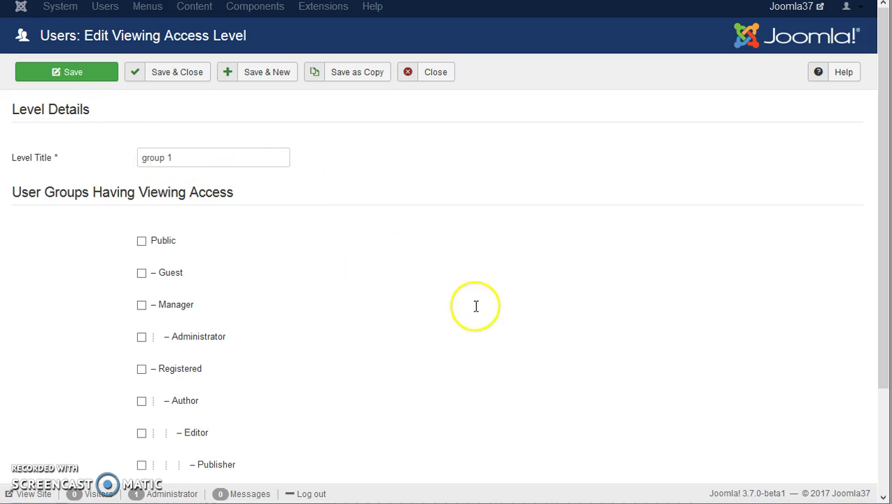
scroll(484, 315, "down", 2)
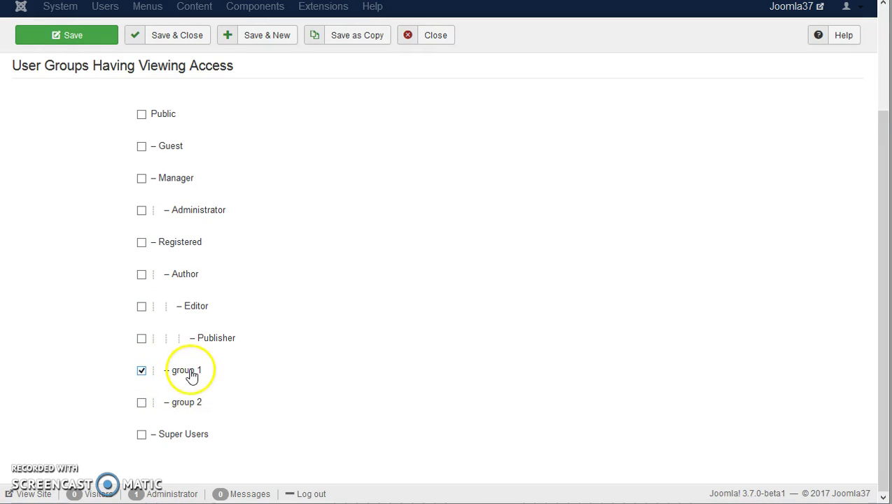
scroll(422, 317, "up", 3)
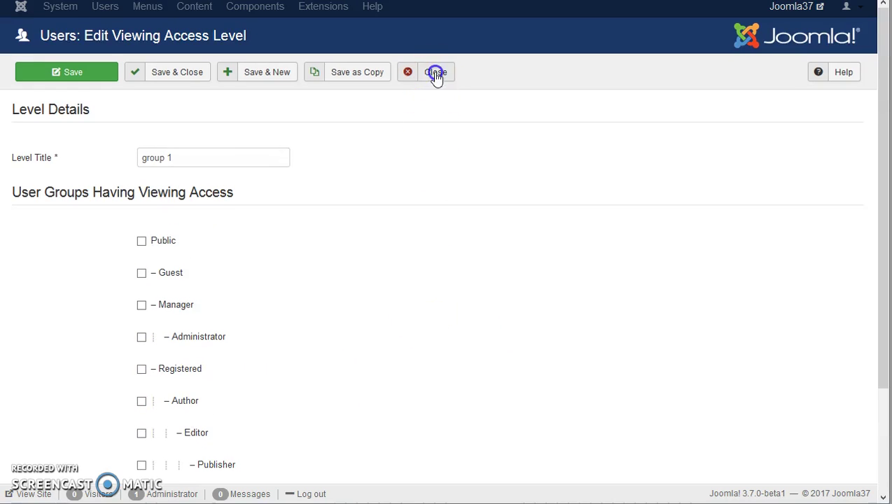
left_click(436, 73)
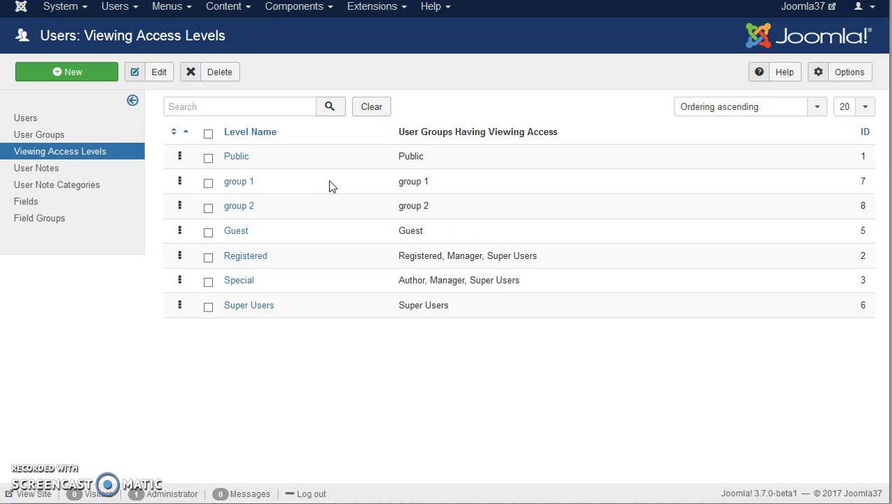
Check in the Main Menu that the Group 1 content item's Access is group 1
left_click(168, 10)
left_click(179, 105)
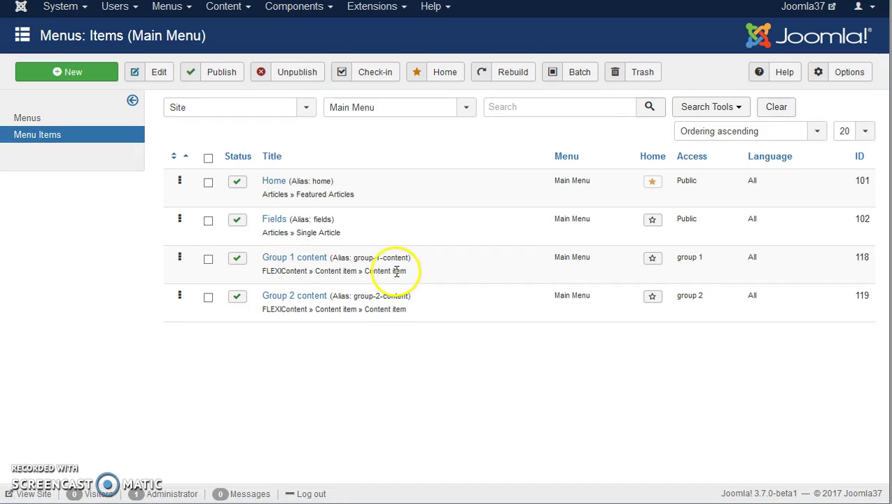
left_click(302, 259)
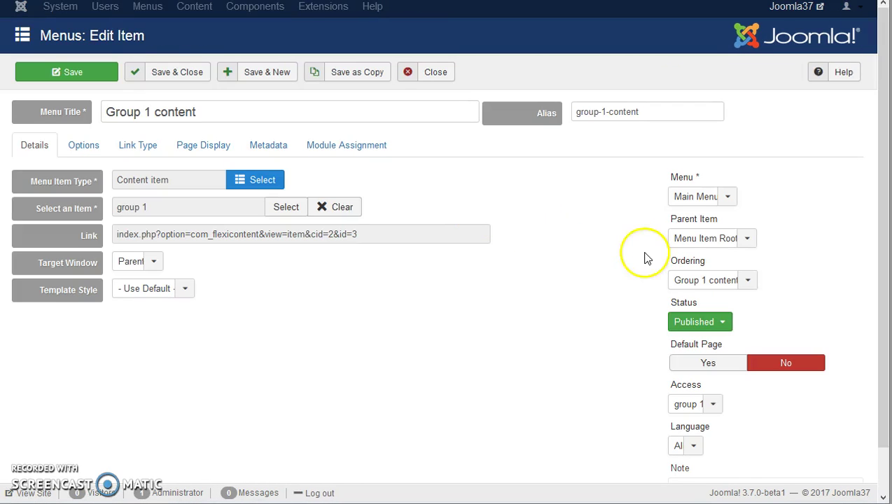
scroll(599, 284, "down", 1)
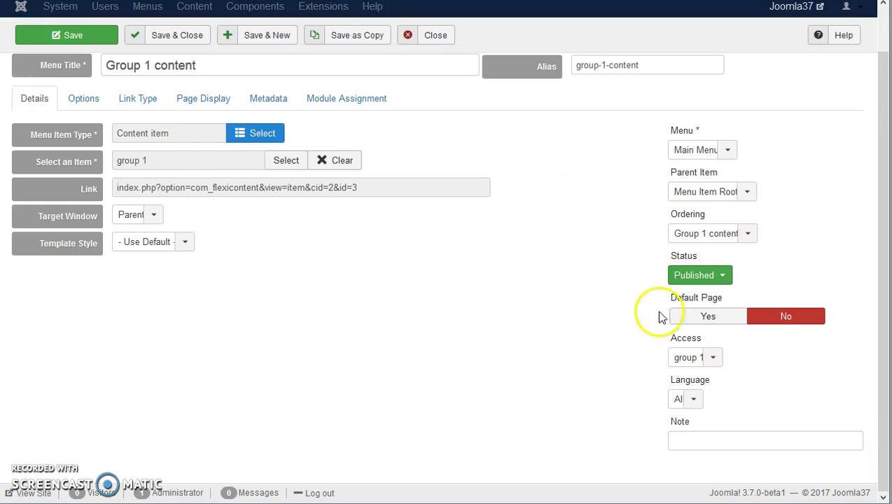
left_click(689, 358)
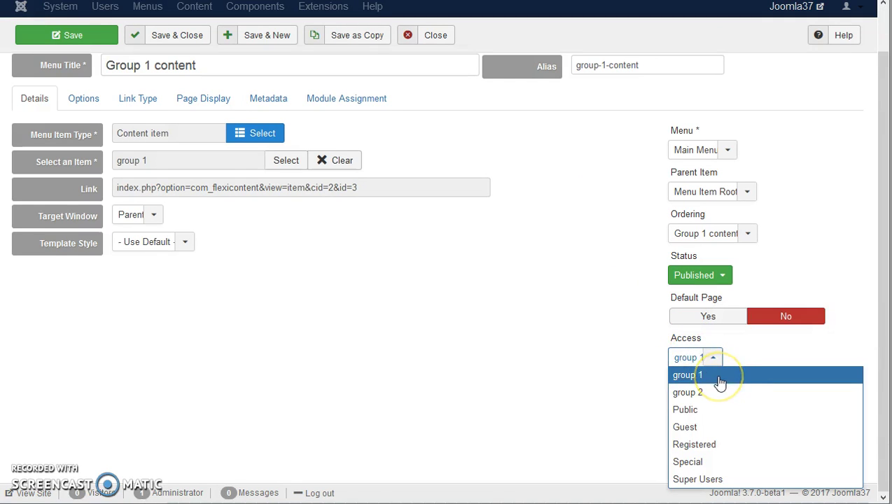
Close it unsaved and open the Group 2 content item to check its group 2 access
left_click(434, 35)
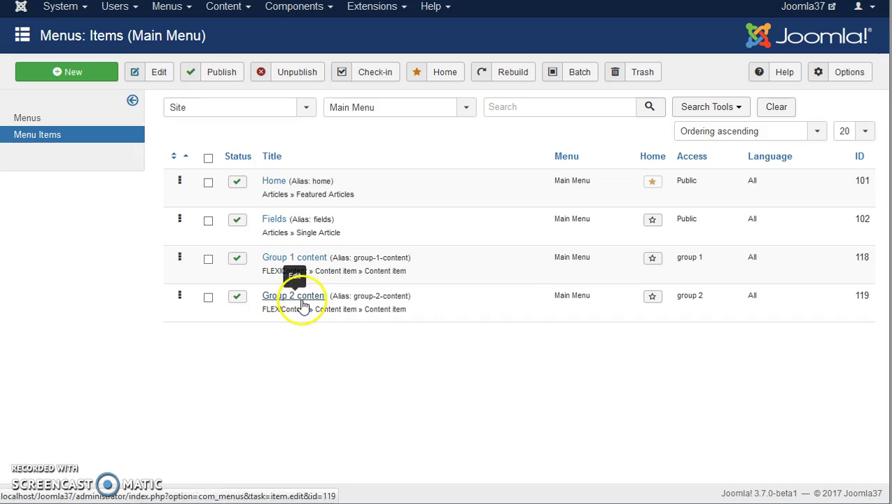
left_click(302, 306)
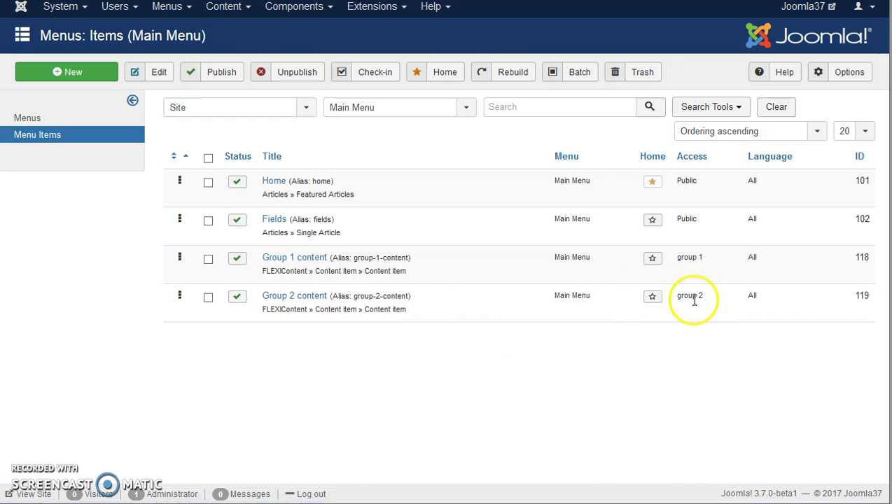
left_click(392, 13)
Show the site modules list and point out Slideshow CK's group 1 access level
left_click(378, 59)
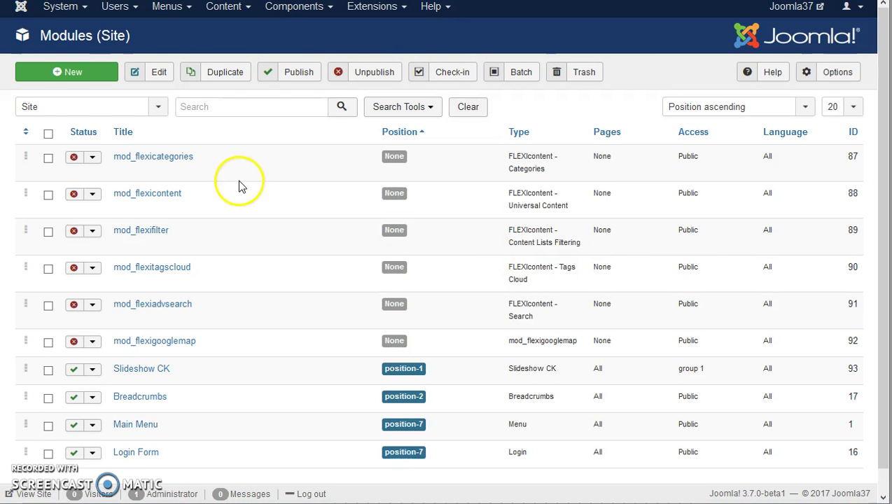
scroll(239, 186, "down", 1)
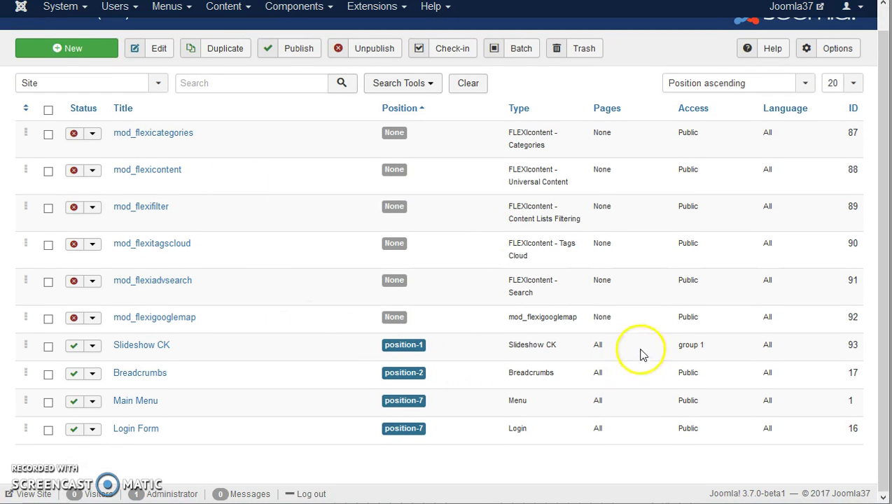
left_click_drag(677, 346, 707, 346)
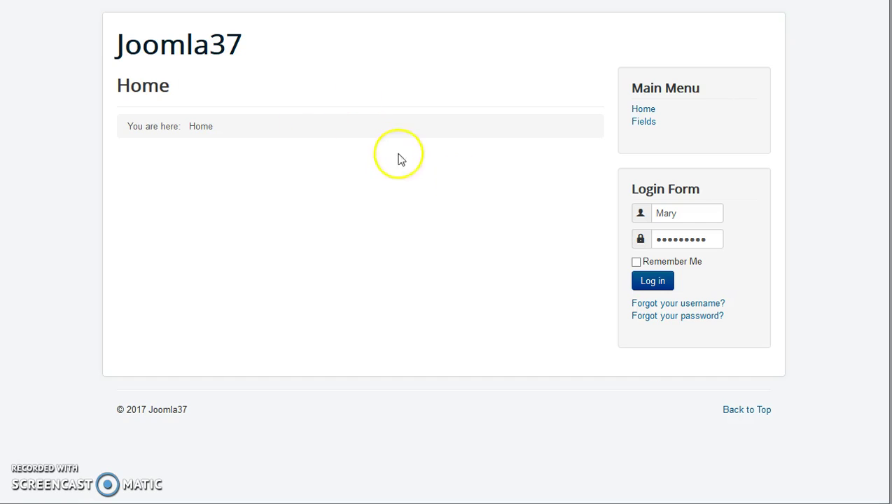
Log the Super User out through the front-end Login Form
left_click(658, 288)
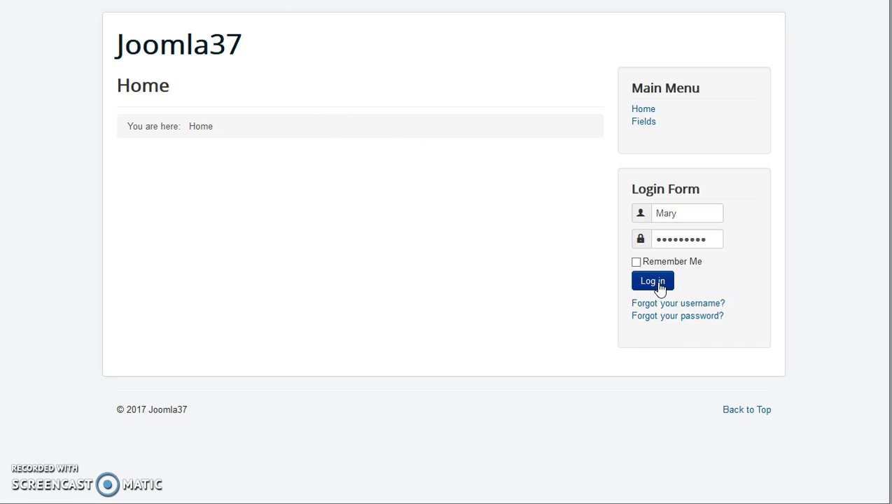
left_click(659, 286)
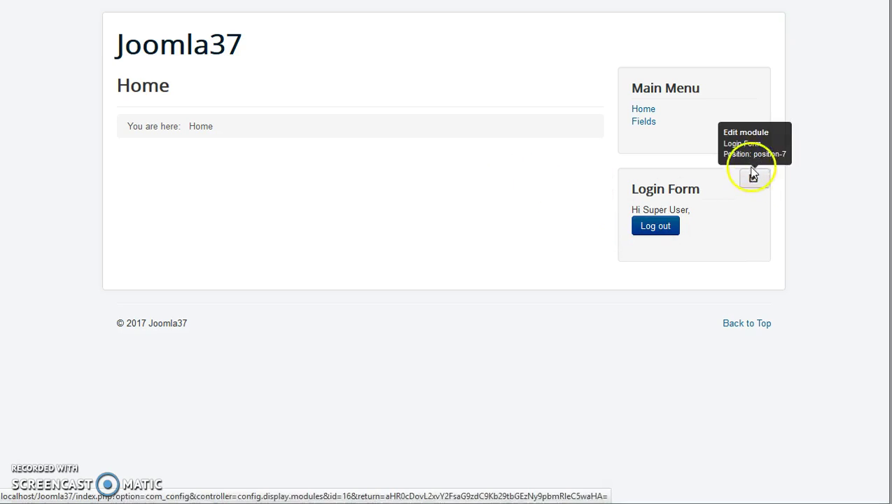
mouse_move(757, 89)
mouse_move(587, 134)
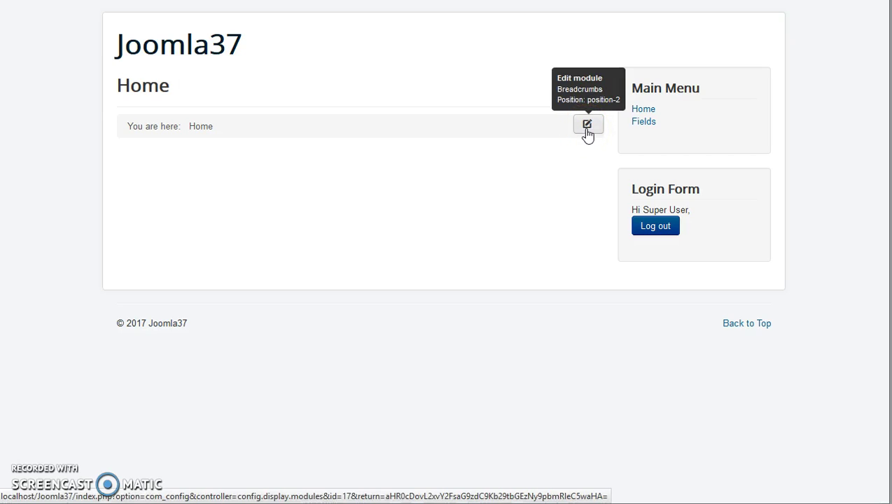
left_click(657, 230)
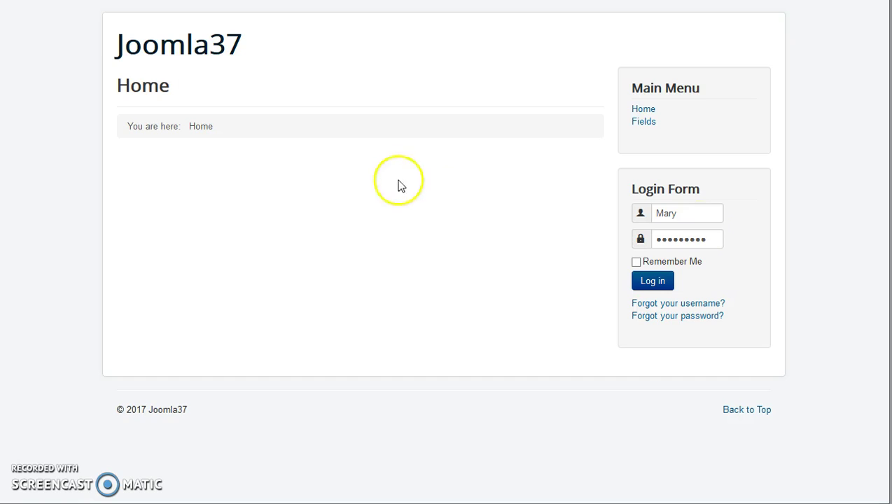
Log in on the front end as the group 1 user with its username and password
left_click_drag(701, 214, 616, 212)
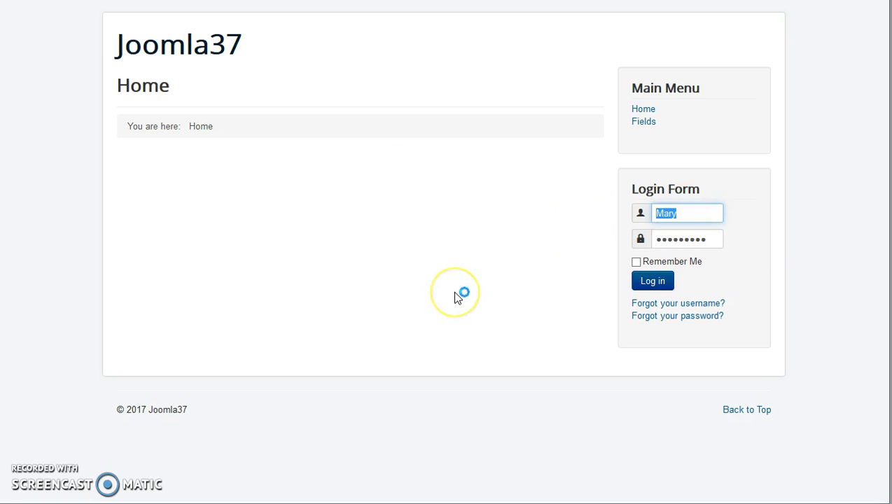
key("BackSpace")
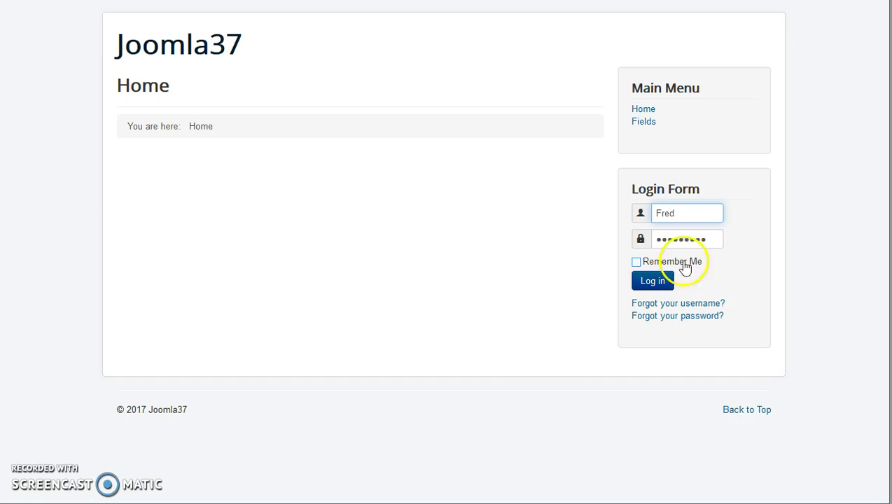
double_click(715, 240)
type("12345")
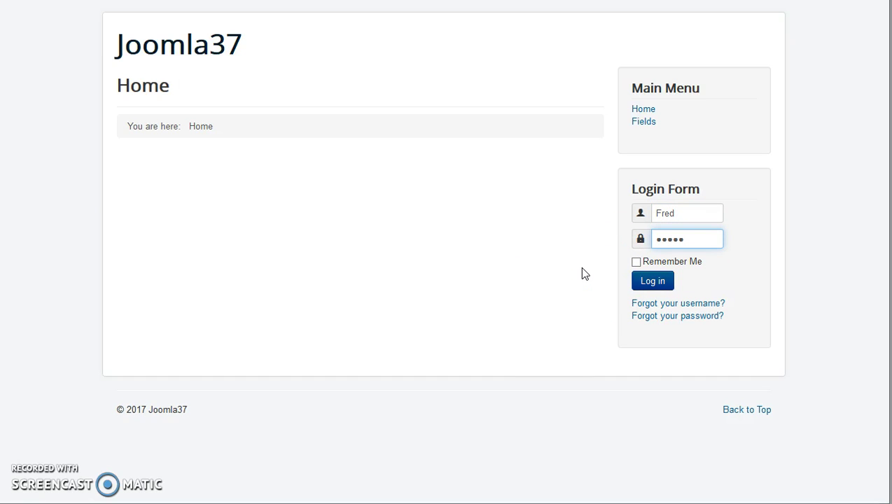
type("67")
left_click(651, 281)
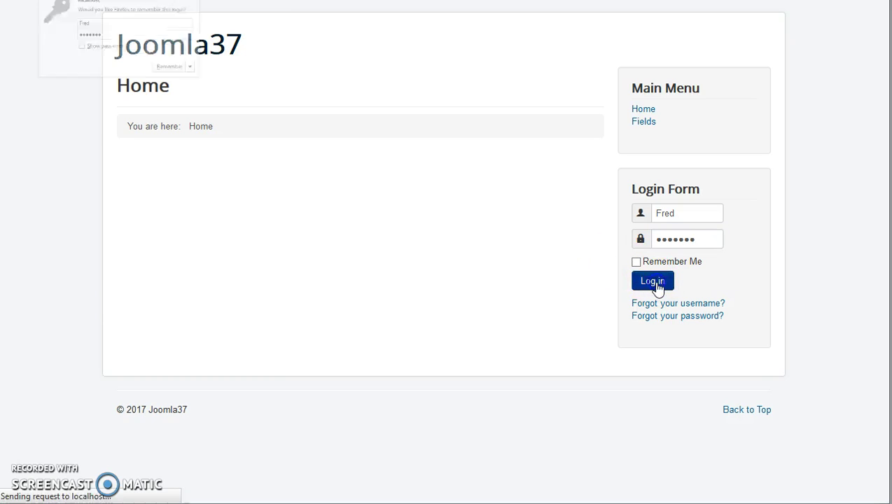
left_click(281, 5)
Open the Group 1 content page to view the group 1 article
scroll(793, 260, "down", 3)
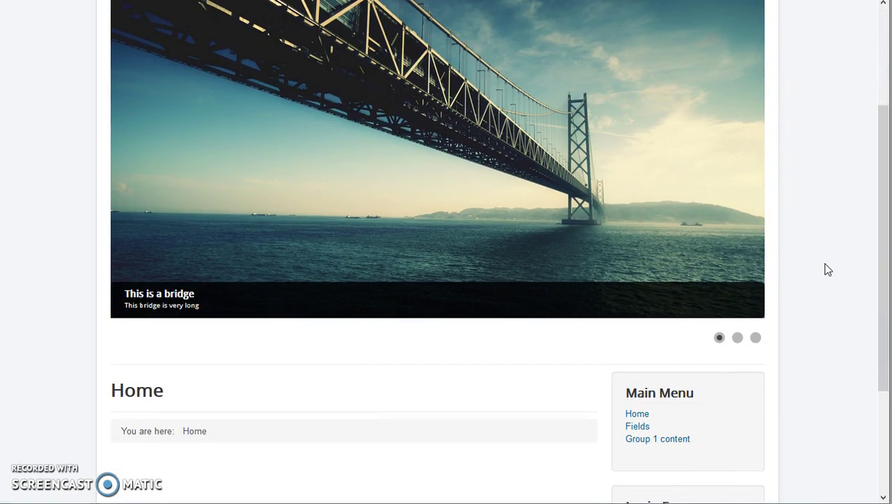
scroll(827, 269, "up", 3)
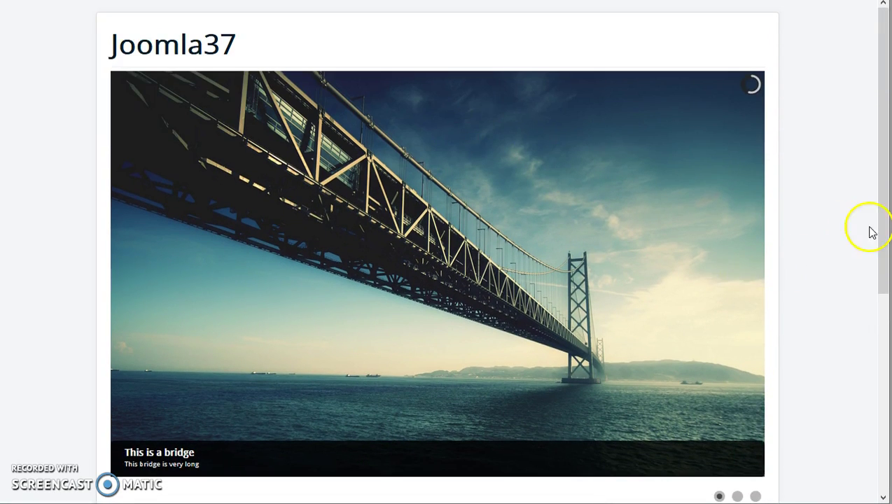
scroll(825, 231, "down", 5)
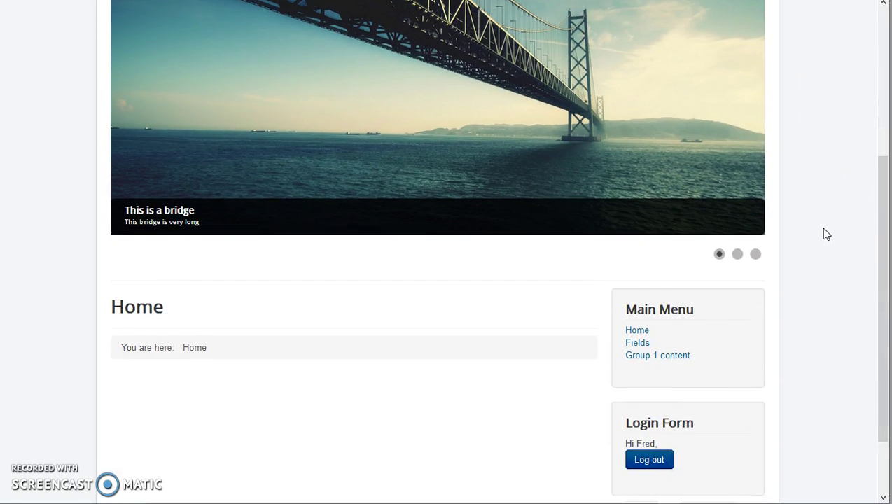
scroll(824, 234, "down", 2)
left_click(664, 278)
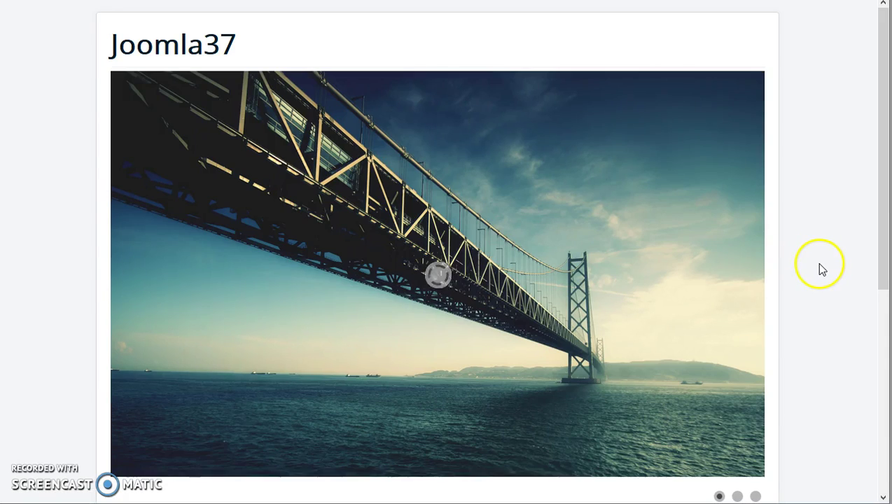
scroll(827, 265, "down", 7)
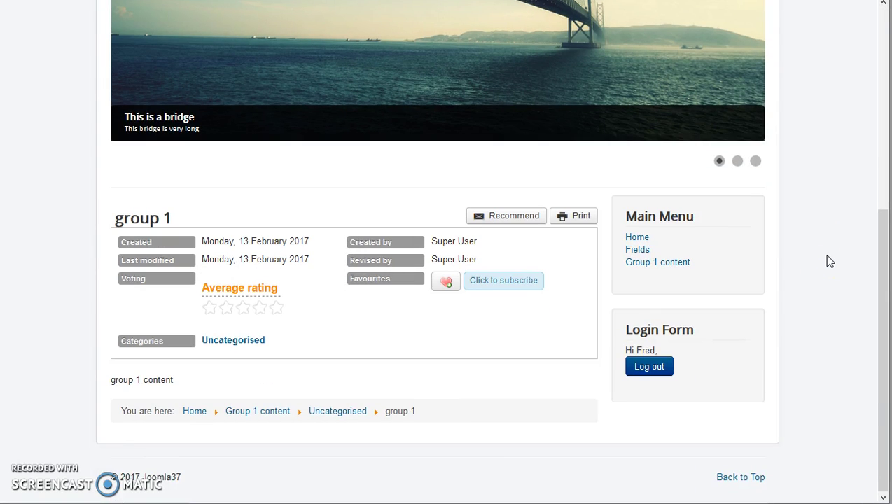
Log out the group 1 user and sign in with the group 2 user's username and password
left_click(649, 368)
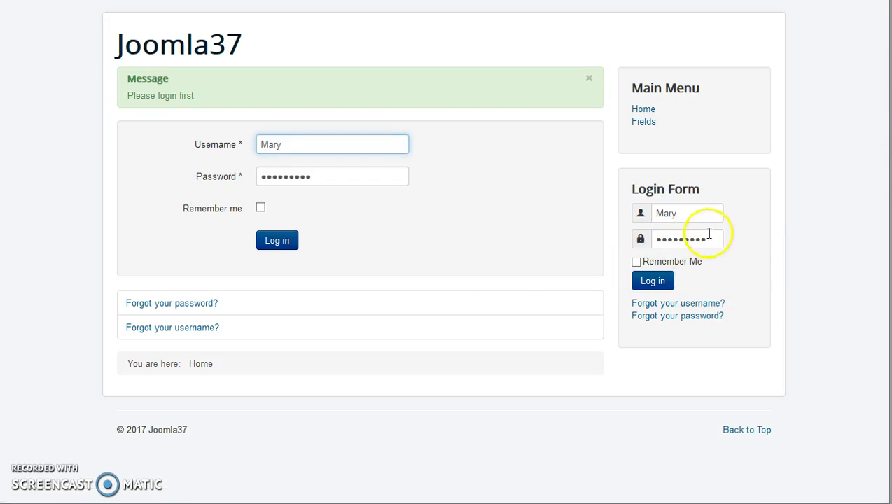
double_click(685, 213)
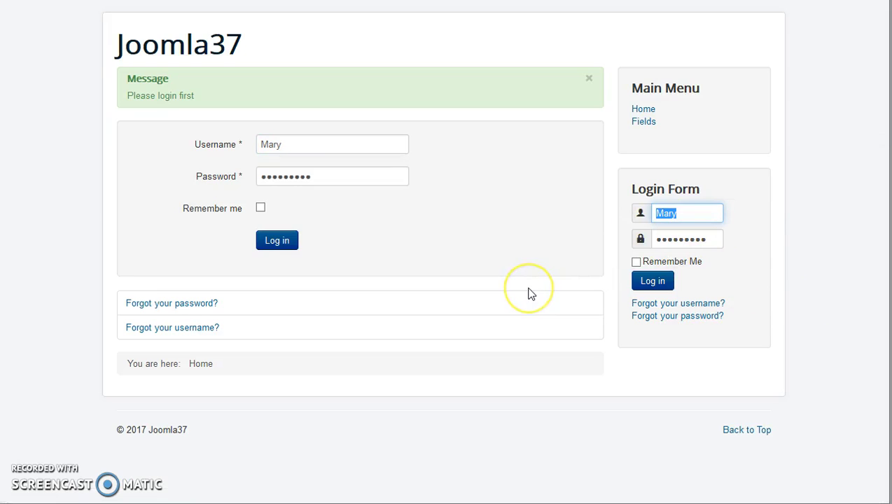
key("BackSpace")
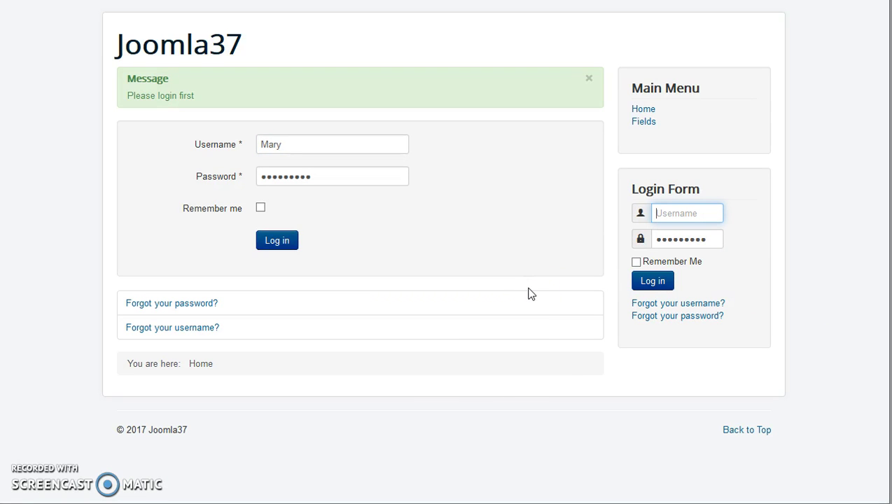
type("Martha")
left_click(648, 239)
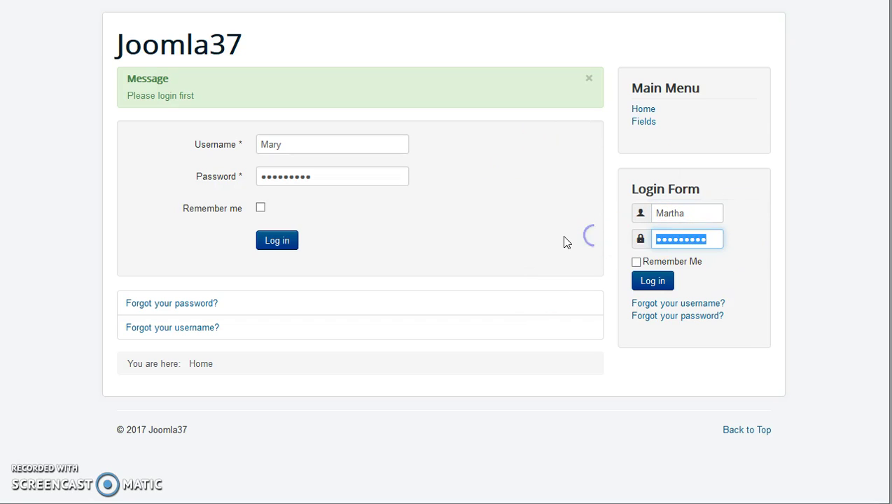
type("m")
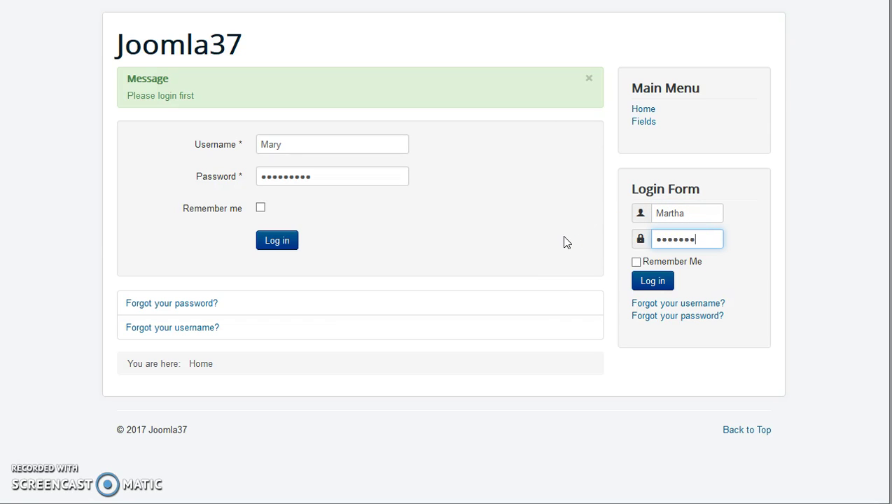
left_click(650, 281)
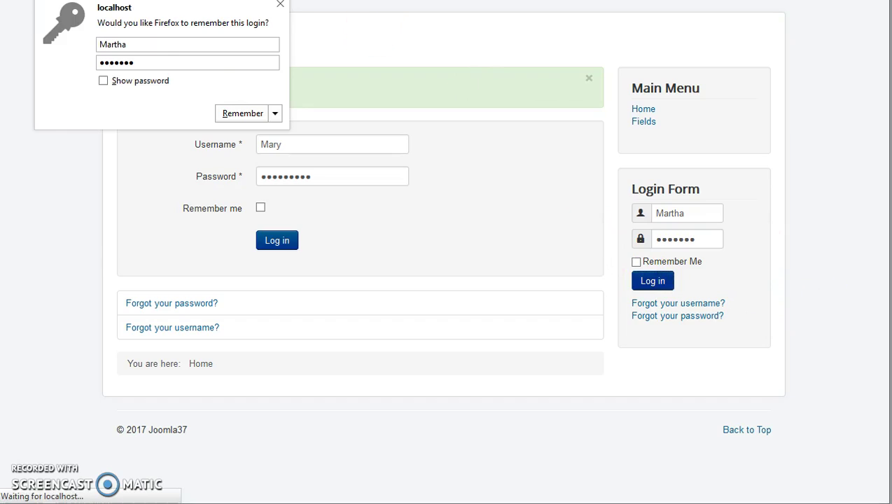
View the Group 2 content article, then go back to the Home page
left_click(280, 5)
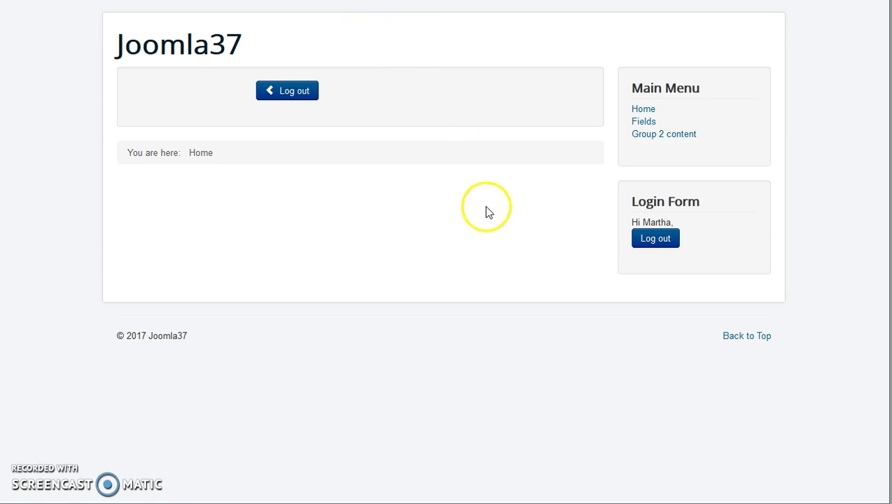
left_click(662, 136)
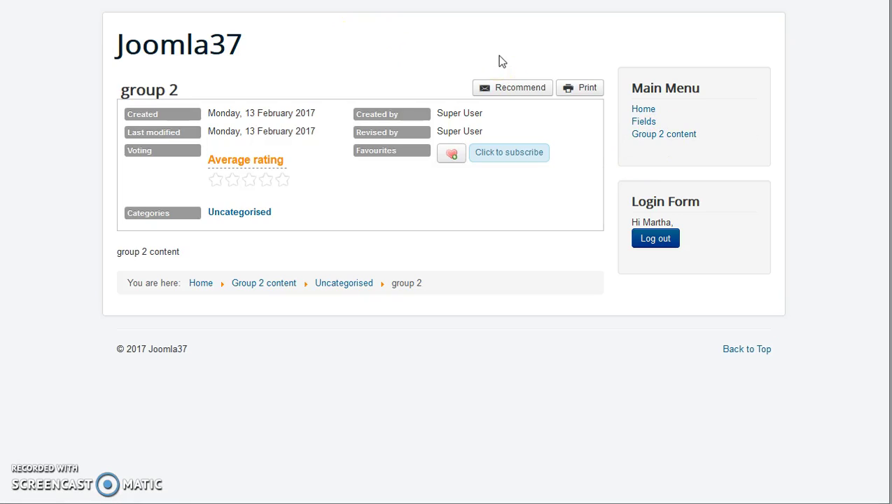
left_click(643, 109)
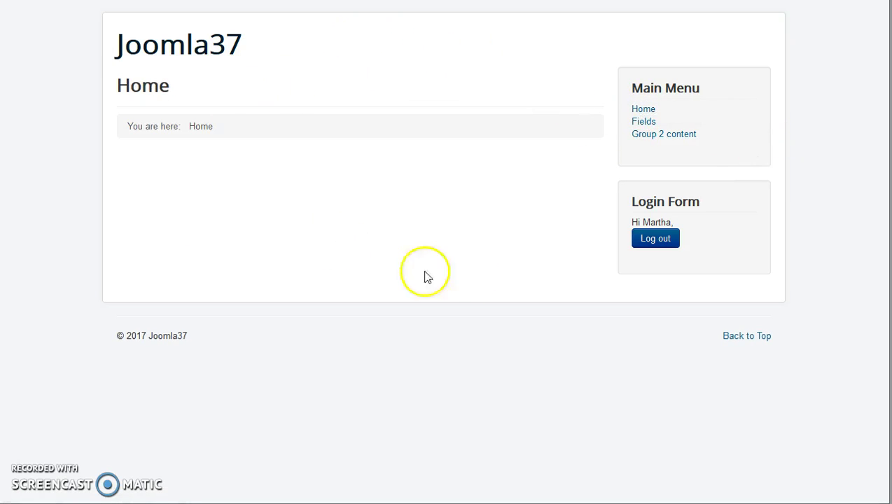